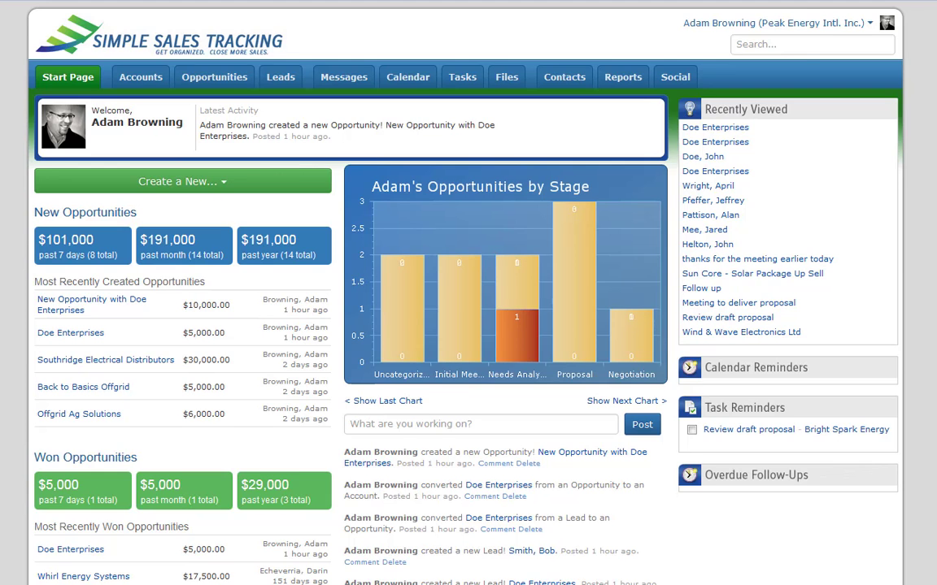
Open the Admin area and review the list of team members with their edit permissions and profiles.
left_click(820, 27)
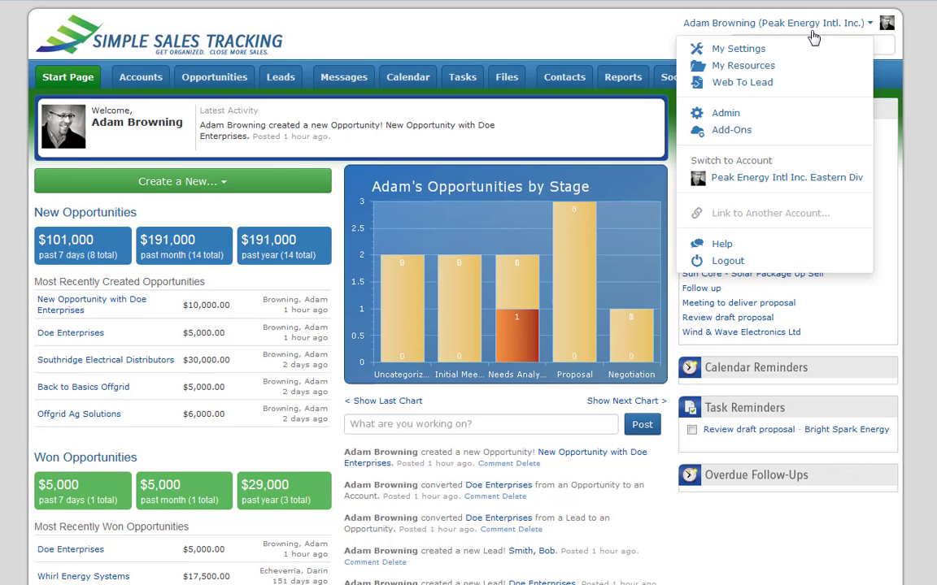
left_click(732, 118)
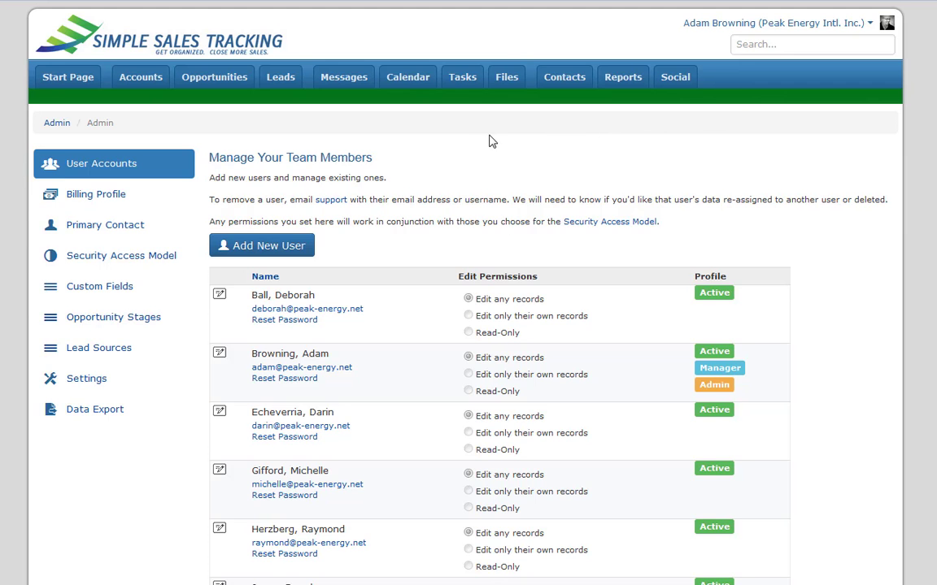
scroll(478, 144, "down", 1)
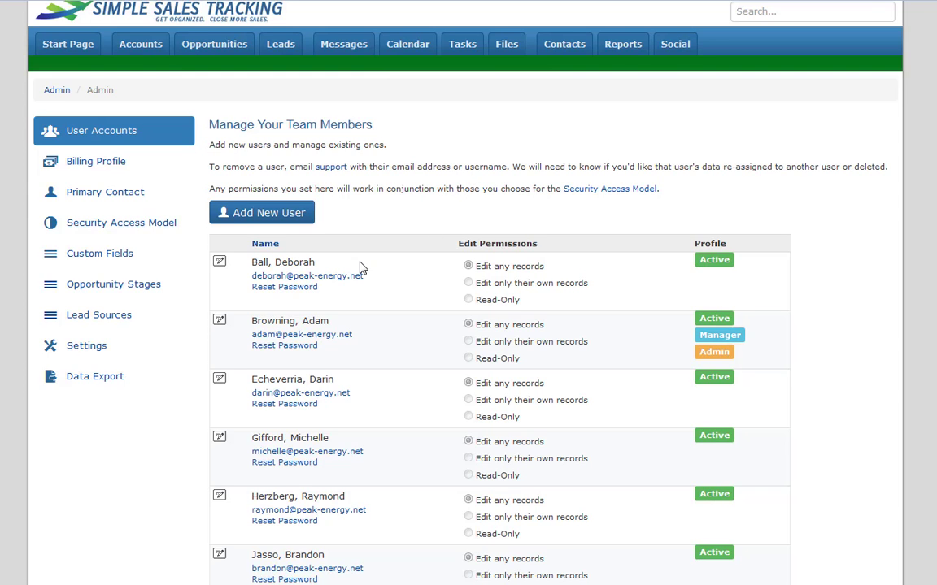
Open the form for adding a new user and review its username, name, email and daily email option fields.
left_click(241, 212)
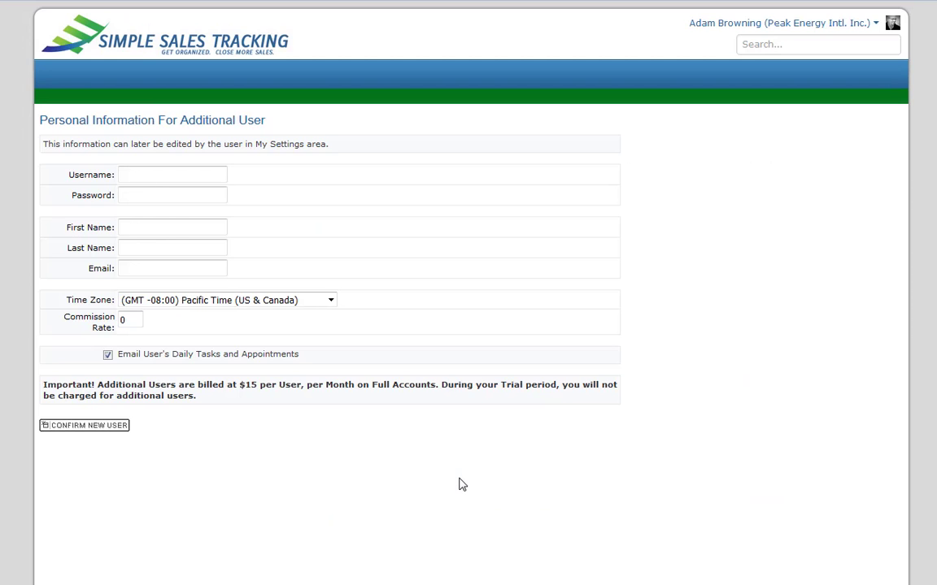
left_click(144, 179)
left_click(134, 227)
left_click(143, 270)
left_click_drag(123, 354, 218, 354)
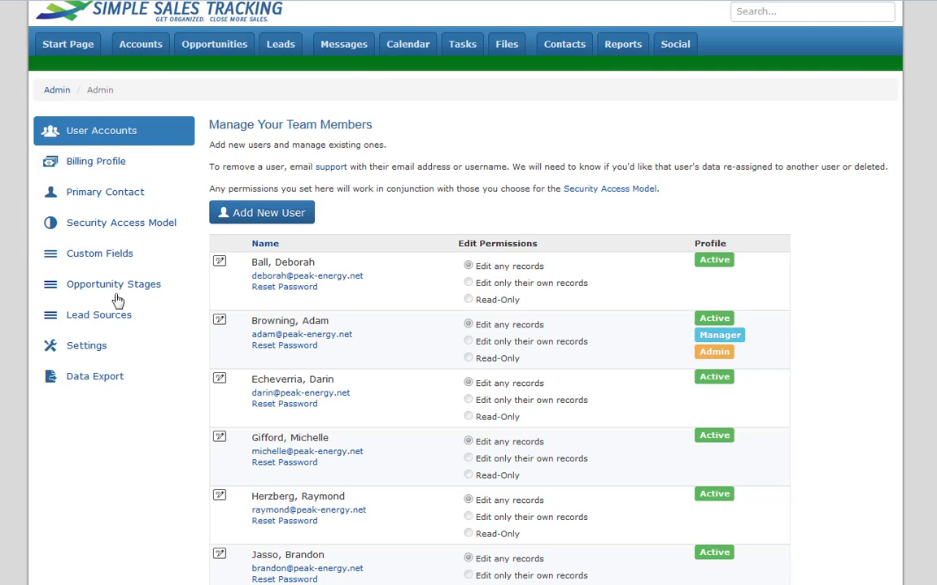
Open the third team member's record for editing, review the permission and profile role options, and save it.
double_click(320, 320)
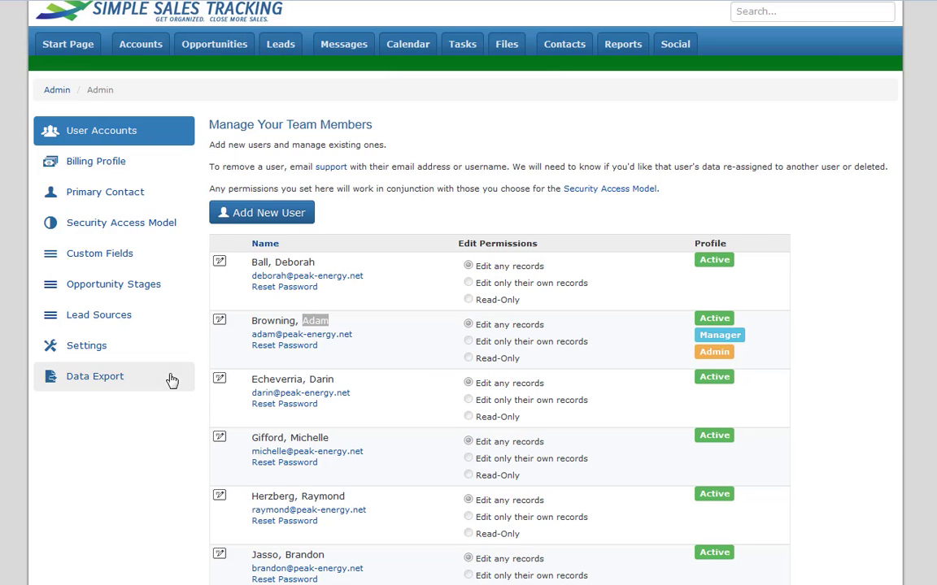
left_click(221, 380)
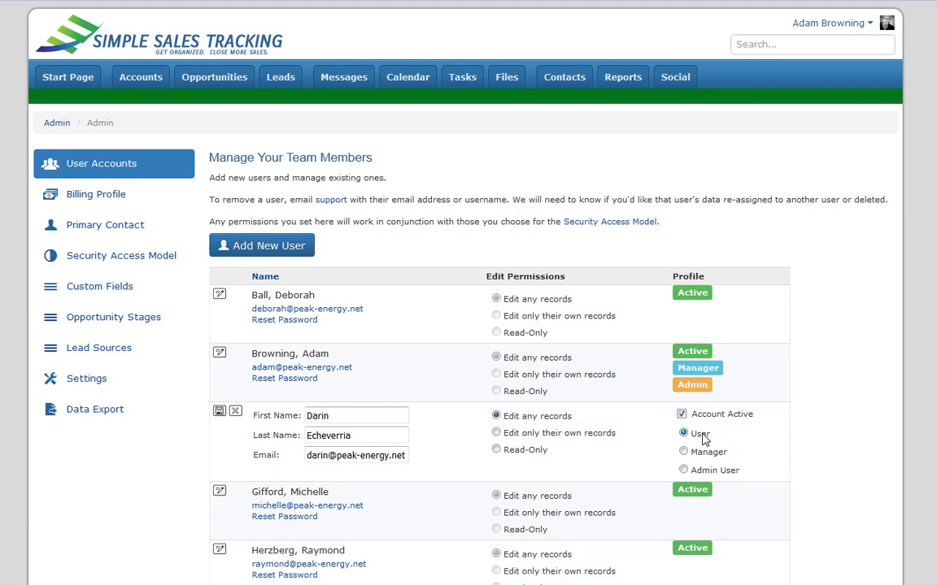
left_click(220, 411)
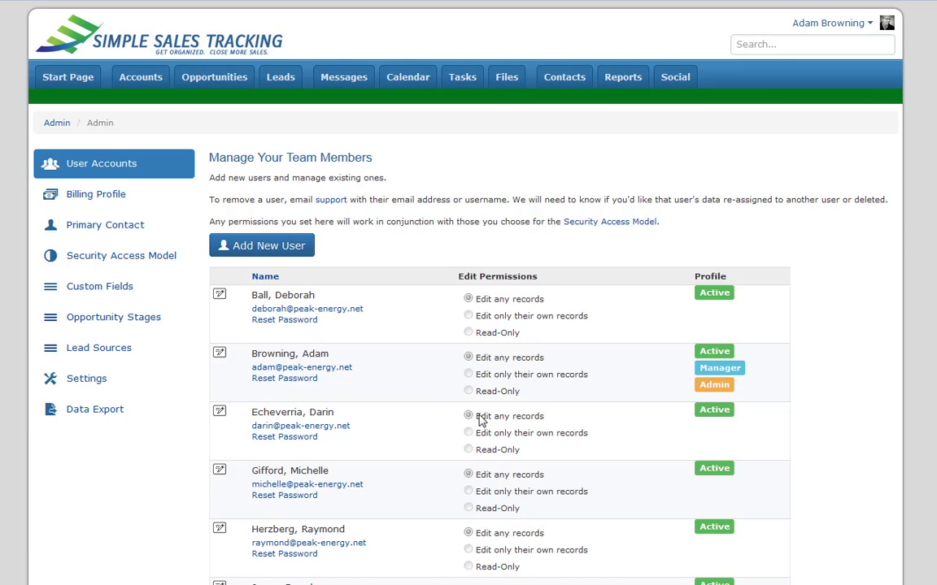
Try the Closed Model for Sales, Contacts, Appointments & Tasks and Messages in the Security Access Model, leaving without saving.
left_click(130, 259)
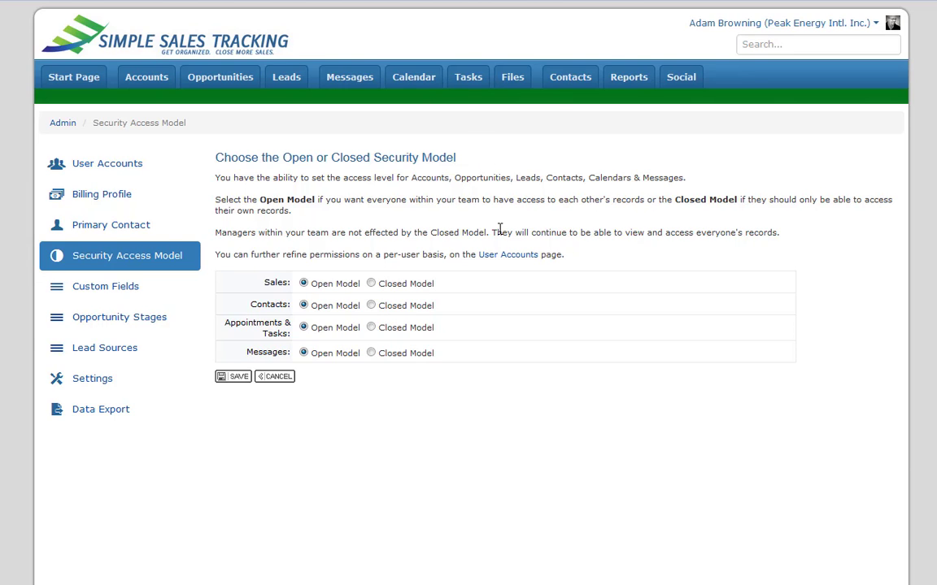
left_click(370, 283)
left_click(370, 305)
left_click(371, 327)
left_click(371, 353)
left_click(78, 173)
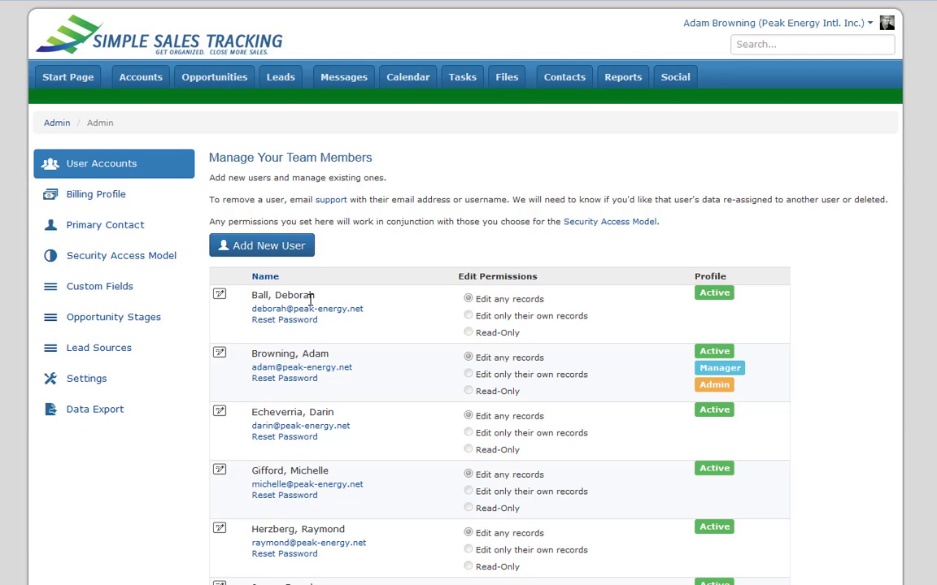
Deactivate the first team member's account, keeping the Edit any records permission, and save the record.
left_click_drag(310, 299, 276, 297)
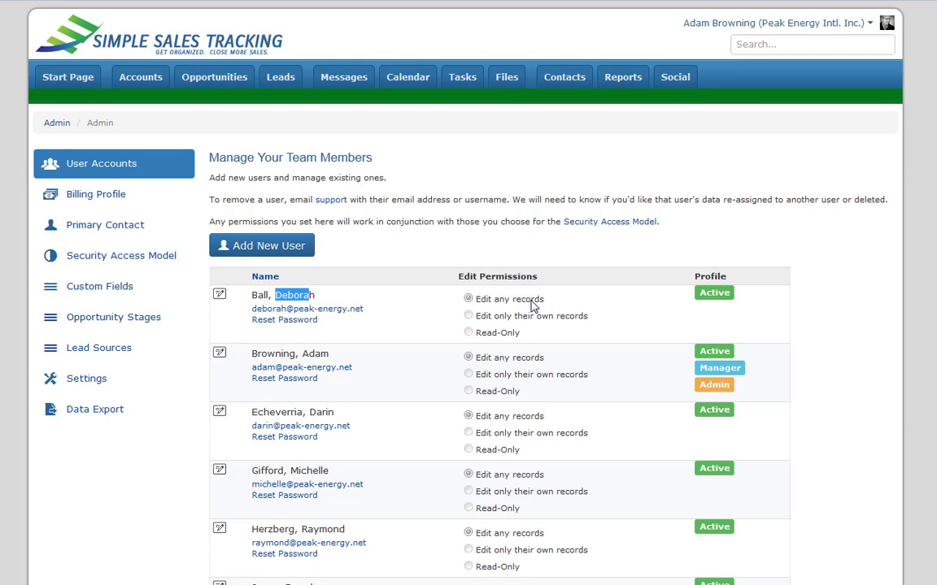
left_click(220, 296)
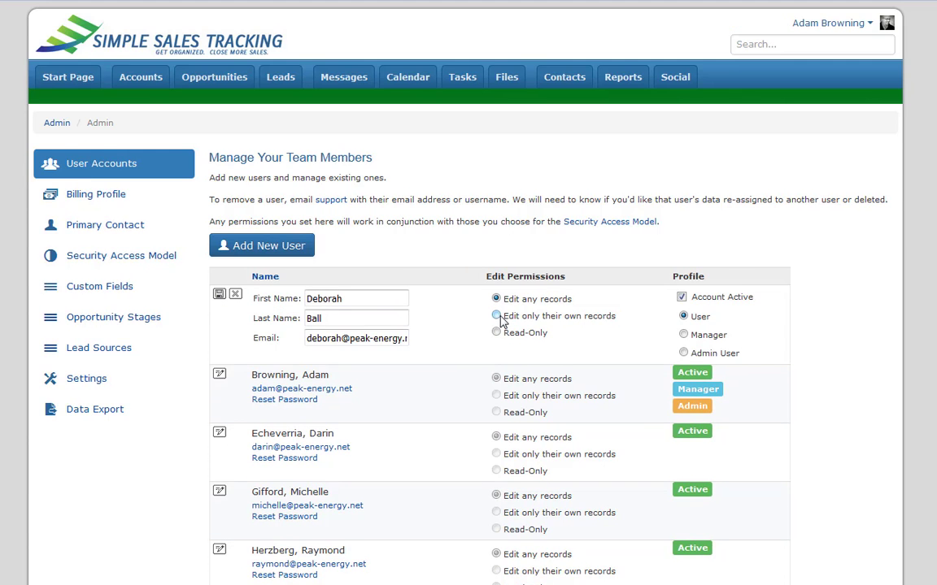
left_click(498, 317)
left_click(497, 333)
left_click(497, 299)
left_click(682, 298)
left_click(219, 294)
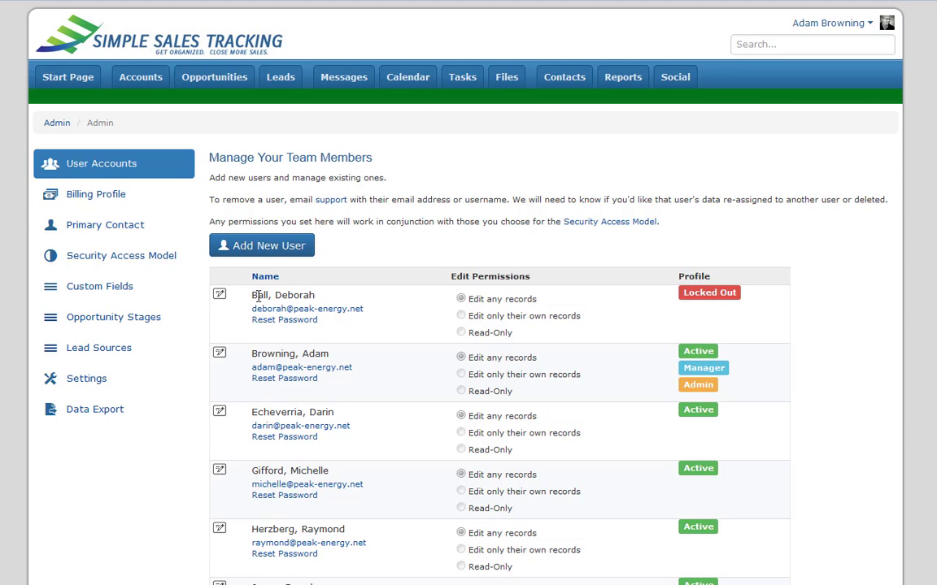
left_click(219, 294)
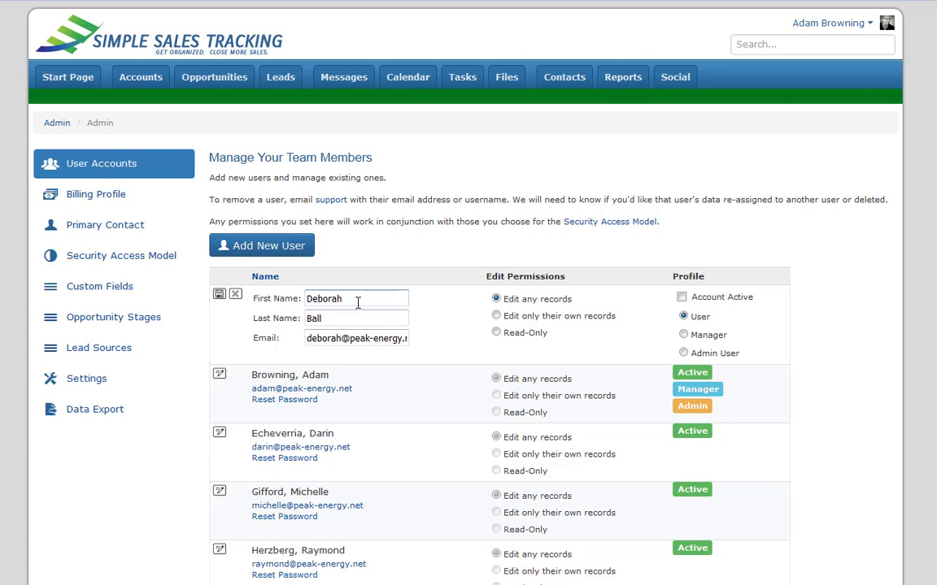
left_click(235, 296)
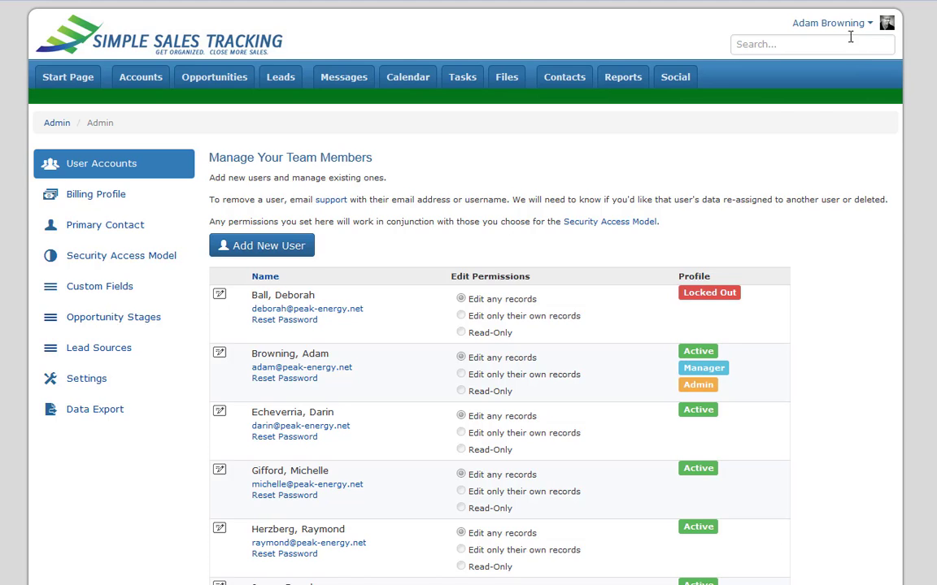
Open the Link to Another Account page and read how to link multiple company accounts or divisions.
left_click(830, 22)
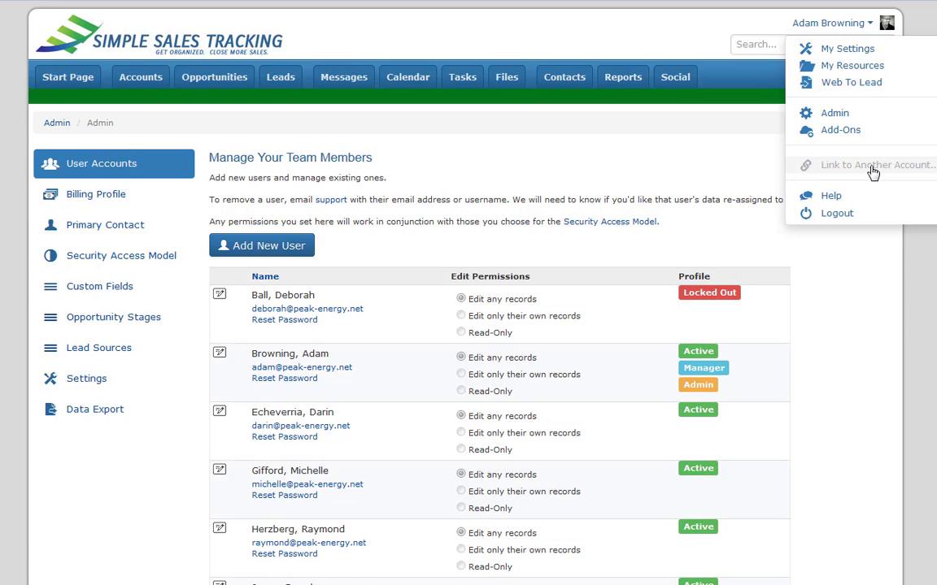
left_click(873, 166)
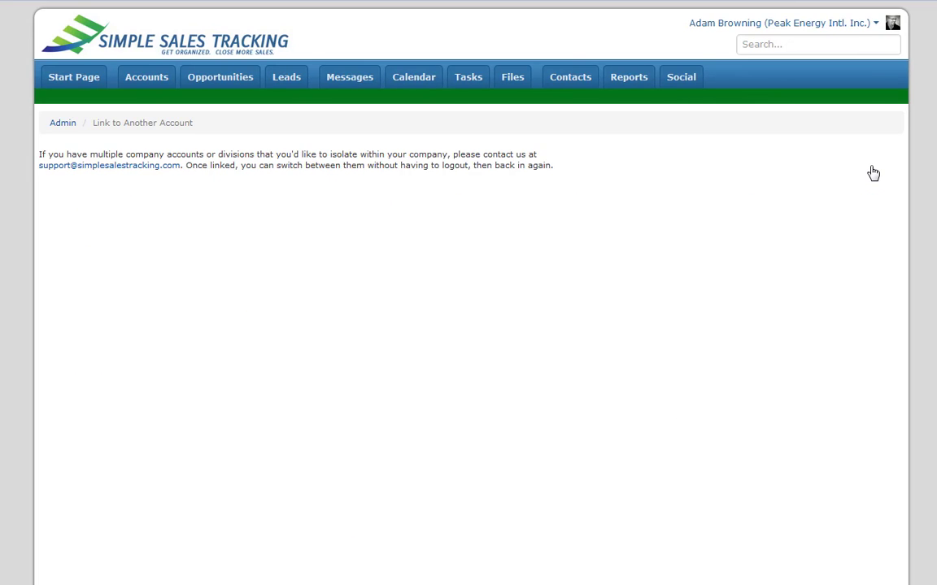
left_click_drag(275, 154, 425, 164)
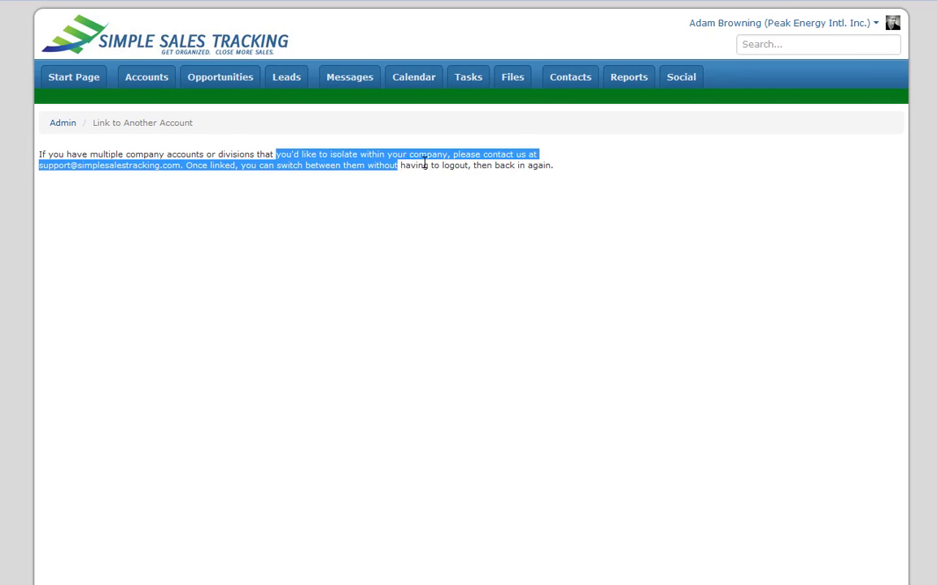
left_click(506, 176)
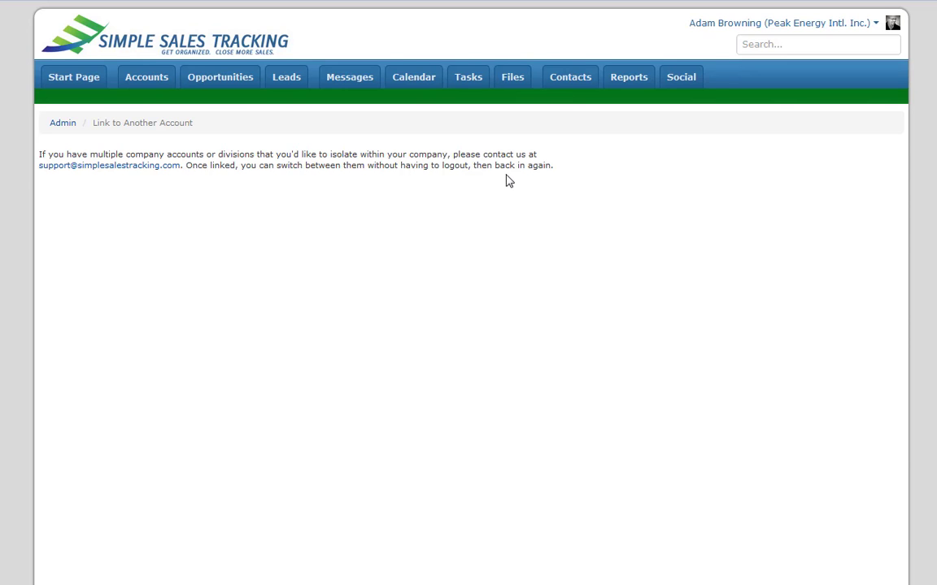
Switch to the Peak Energy Intl Inc. Eastern Div account and view its Admin area and Accounts list.
left_click(812, 24)
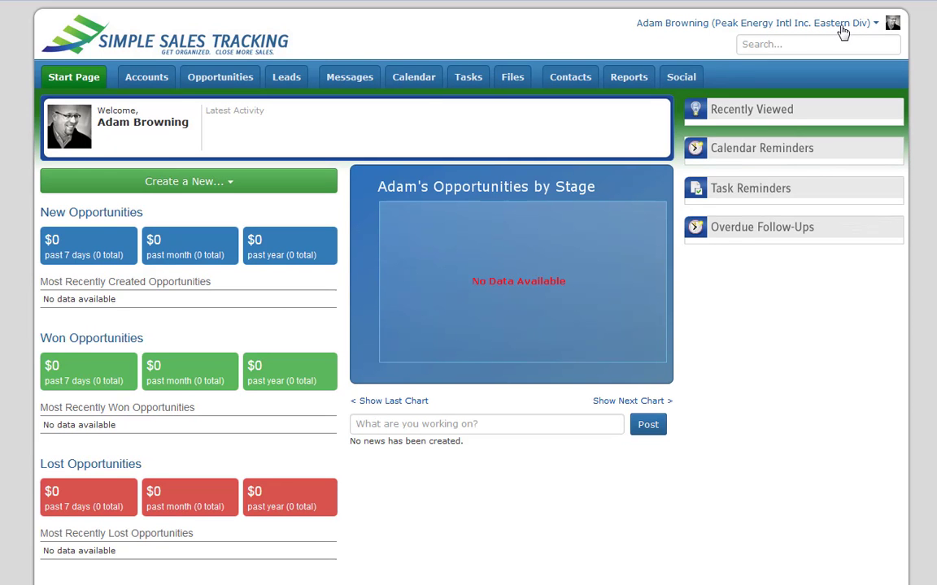
left_click(837, 27)
left_click(696, 115)
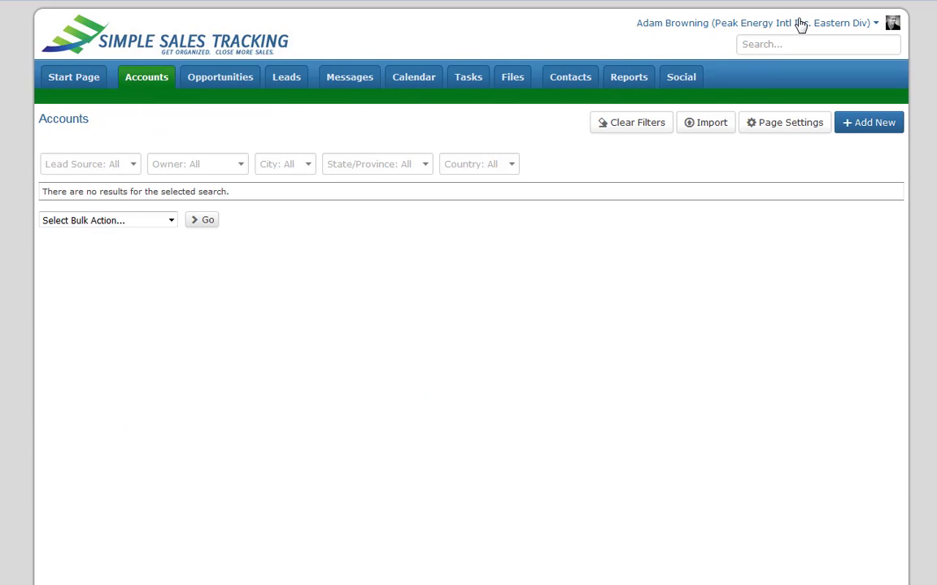
Switch back to the Peak Energy Intl. Inc. account and open its Admin area.
left_click(801, 25)
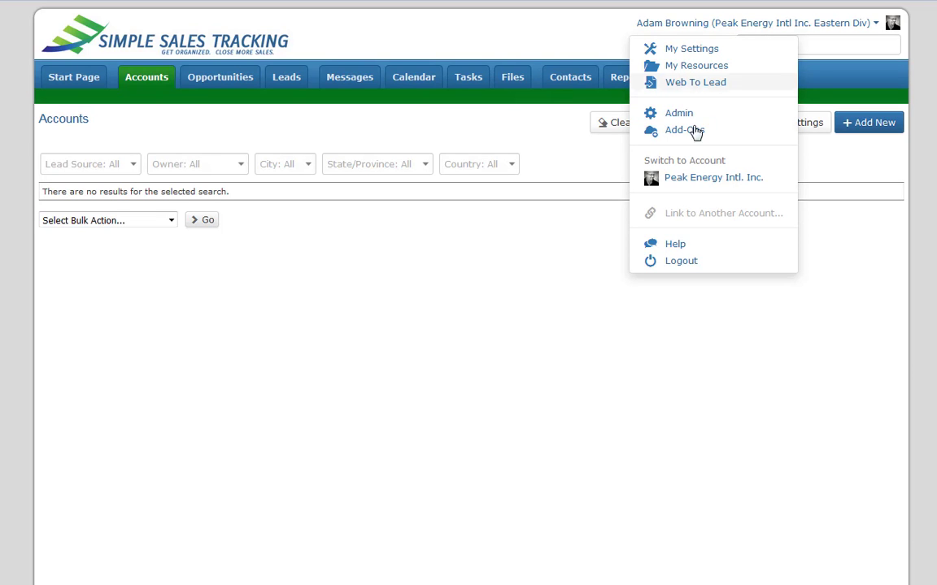
left_click(693, 180)
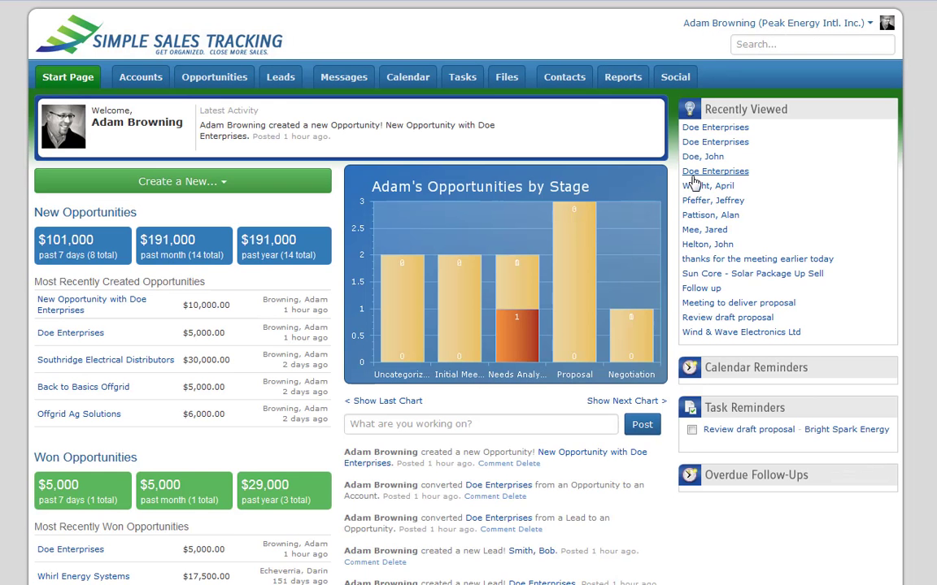
left_click(794, 25)
left_click(726, 113)
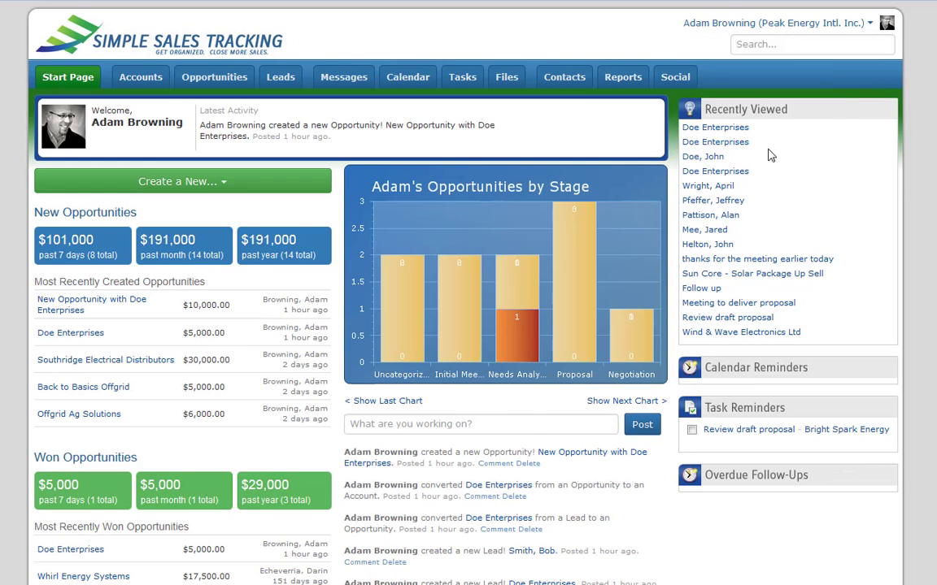